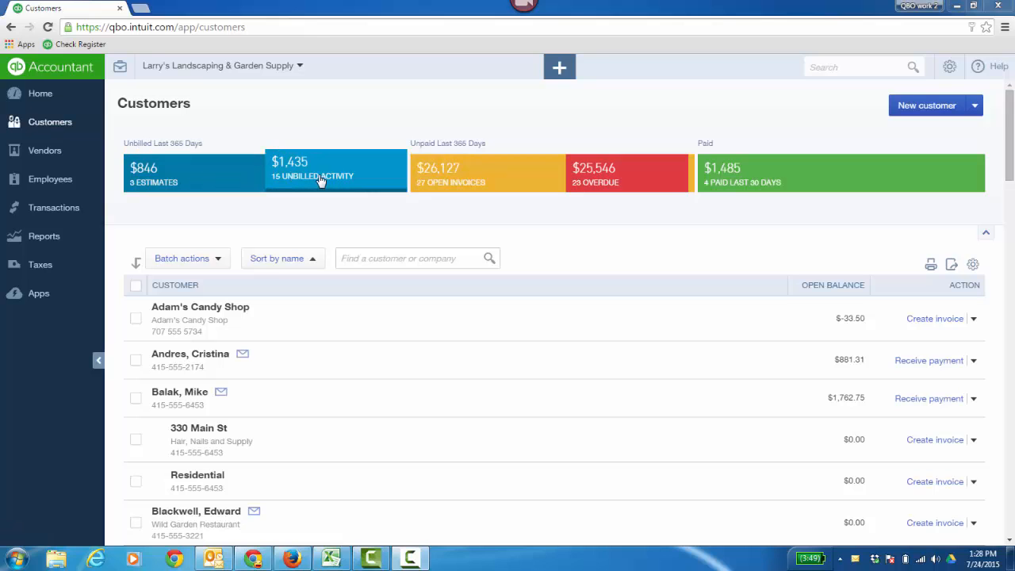
Filter the customer list to overdue invoices, review the overdue customers, and clear the filter.
left_click(628, 175)
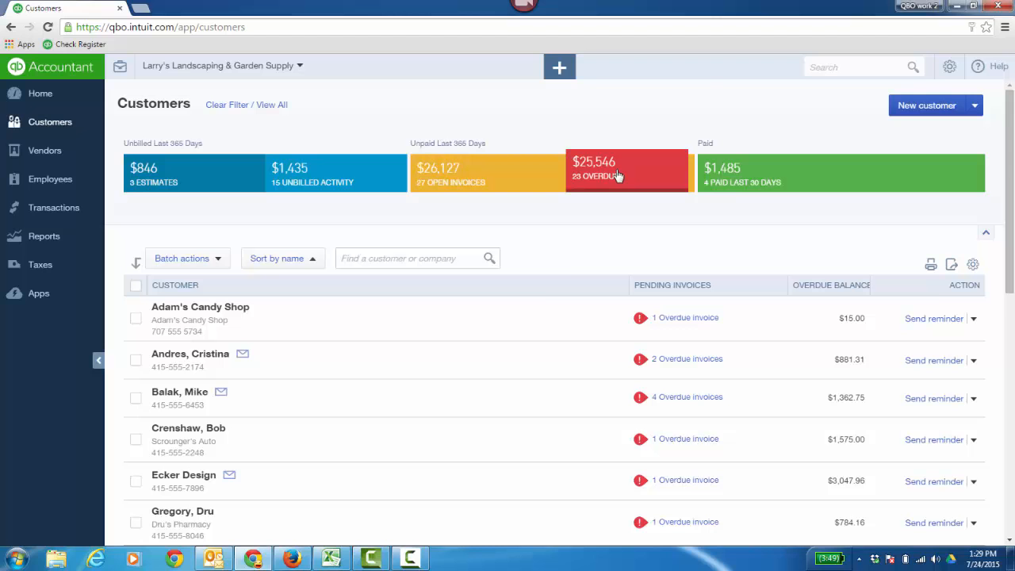
scroll(534, 335, "down", 2)
scroll(534, 334, "down", 8)
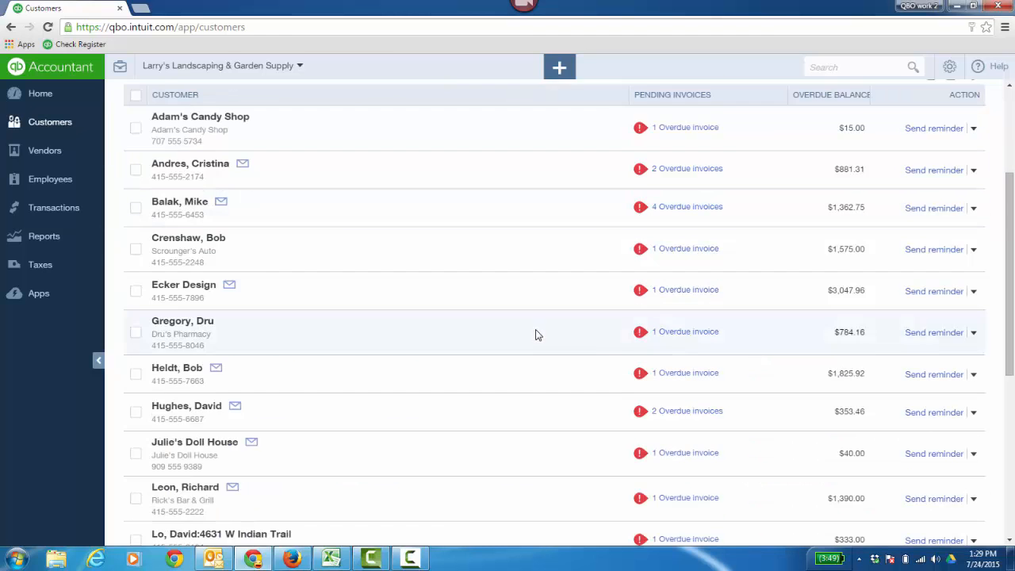
scroll(543, 343, "up", 10)
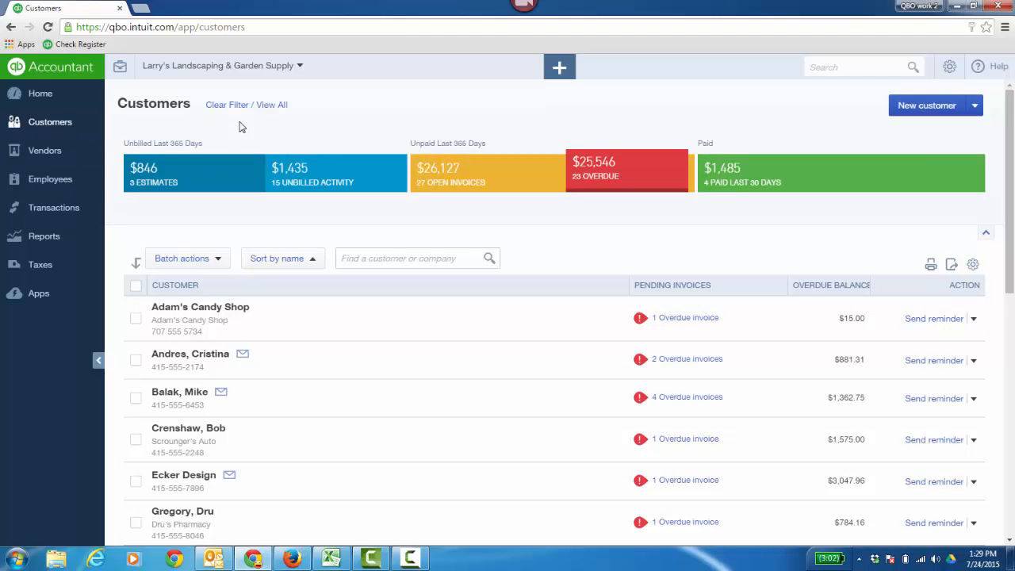
left_click(260, 108)
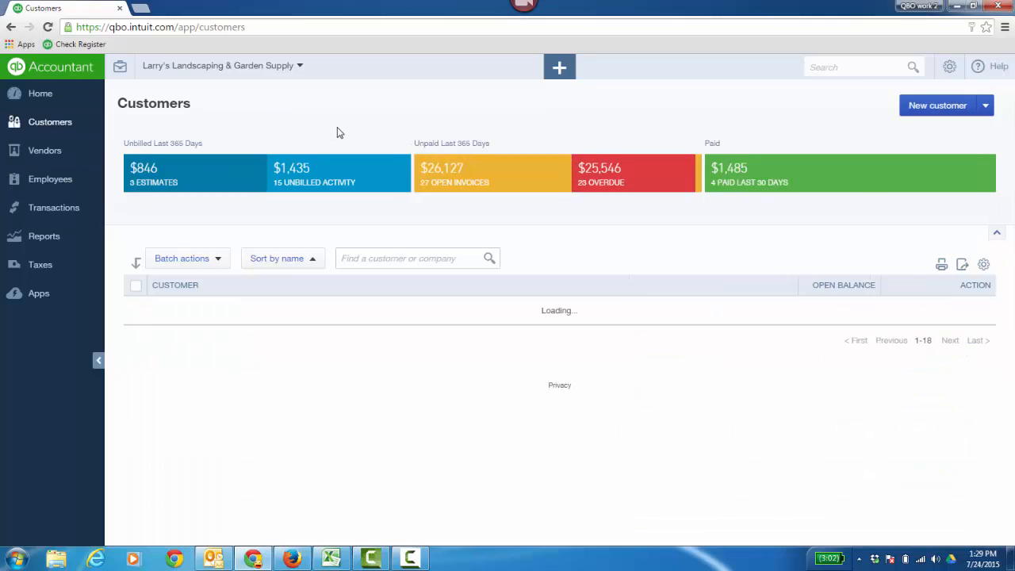
Check the batch actions available for the customer list and its column and row display settings.
left_click(225, 261)
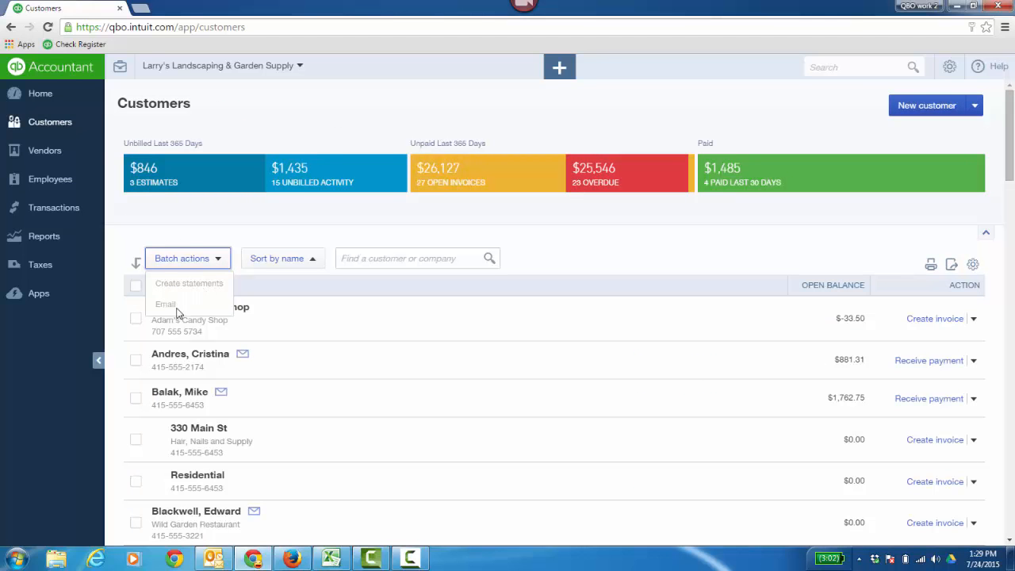
left_click(296, 241)
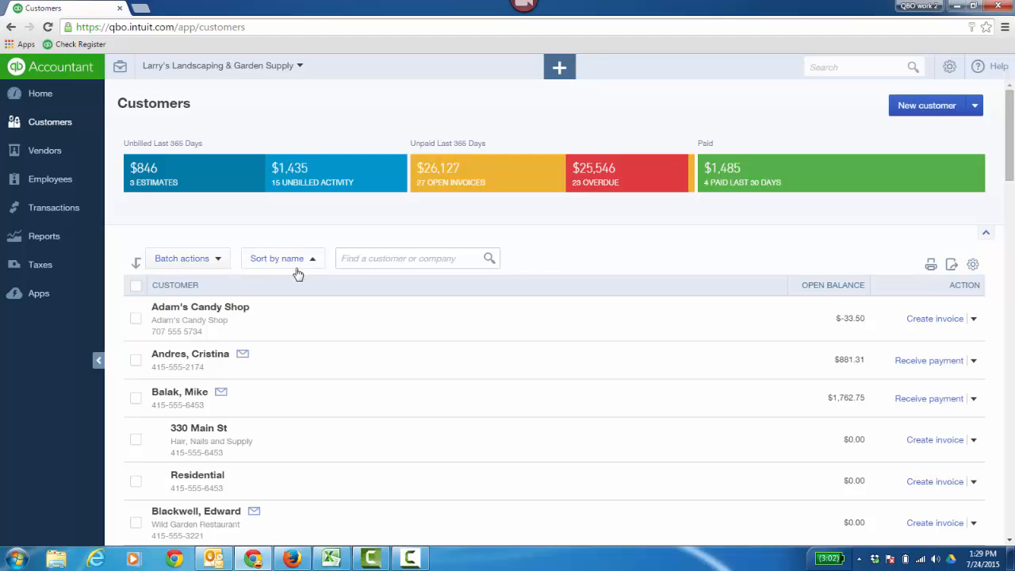
left_click(446, 259)
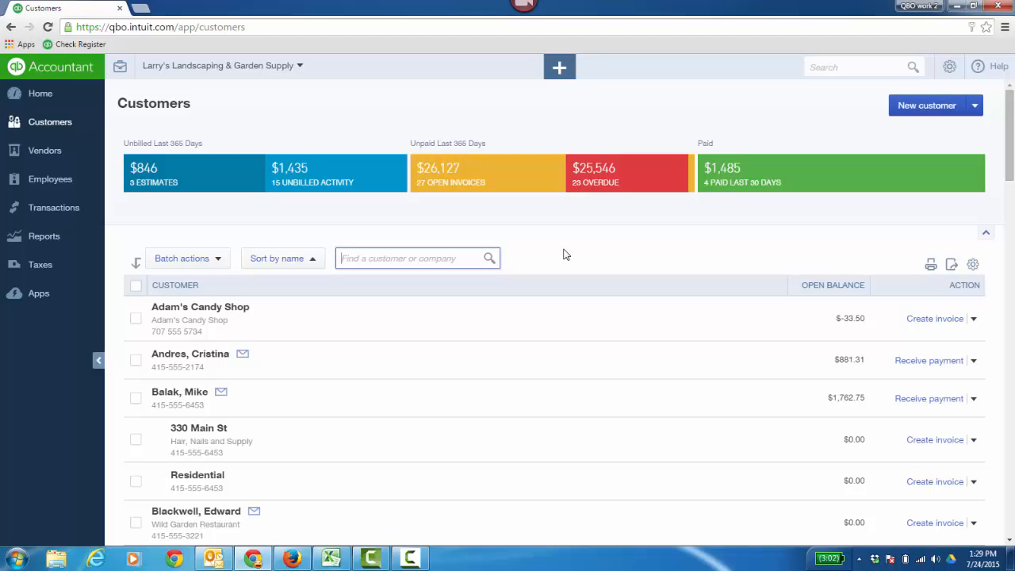
left_click(974, 265)
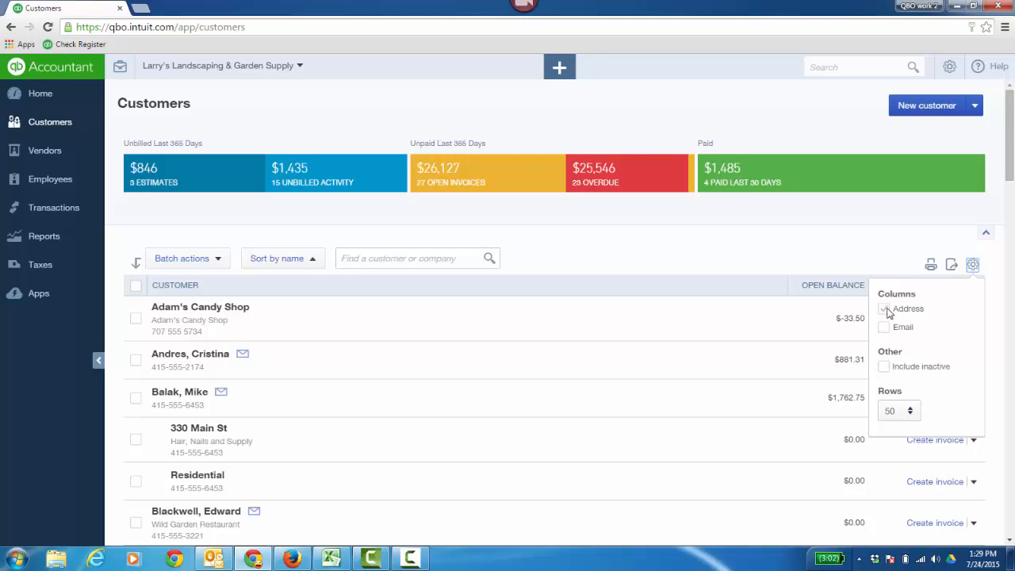
left_click(870, 248)
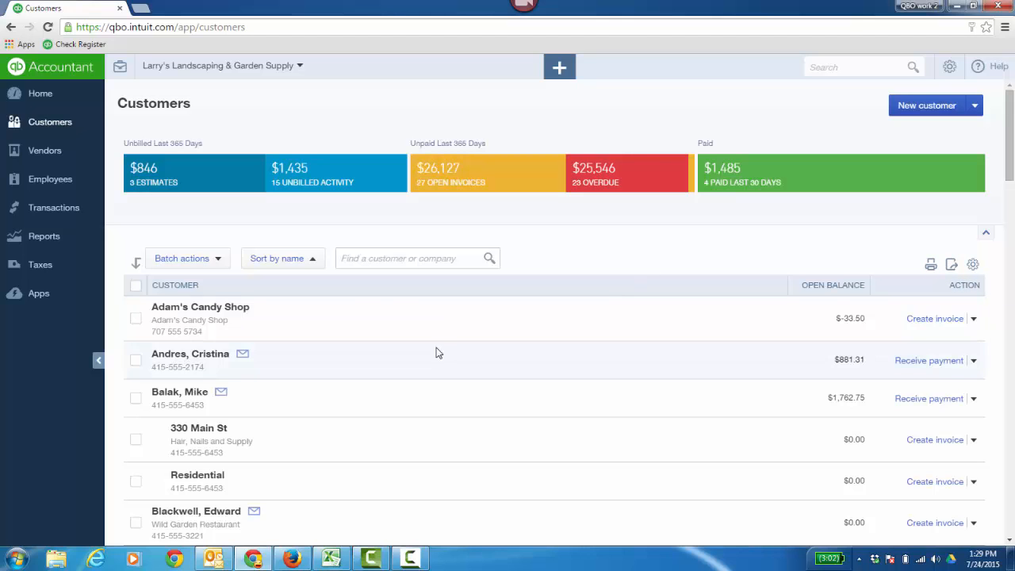
Open the Adam's Candy Shop record with the customer list shown beside it, and sort its transactions by type.
left_click(200, 307)
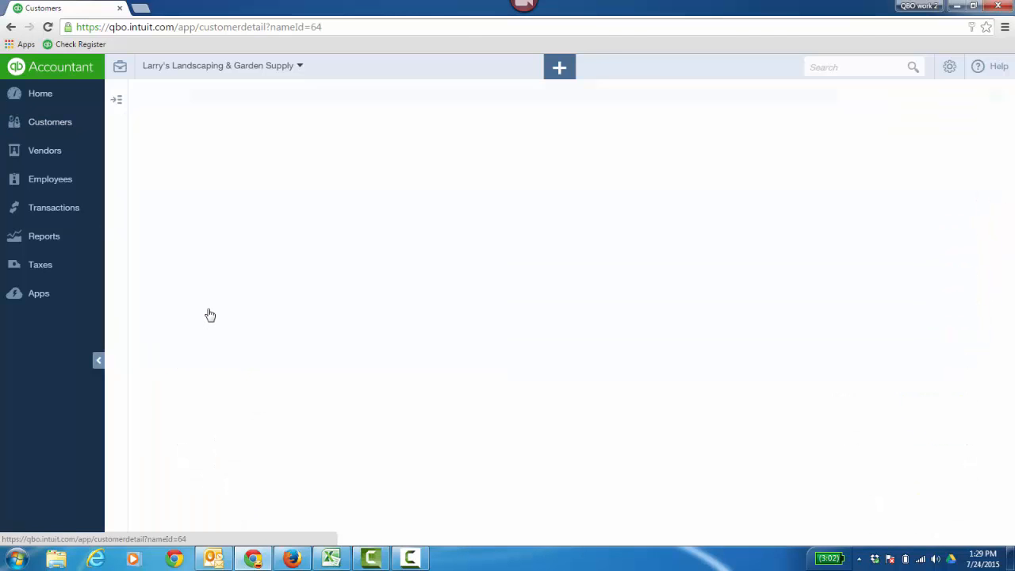
left_click(117, 101)
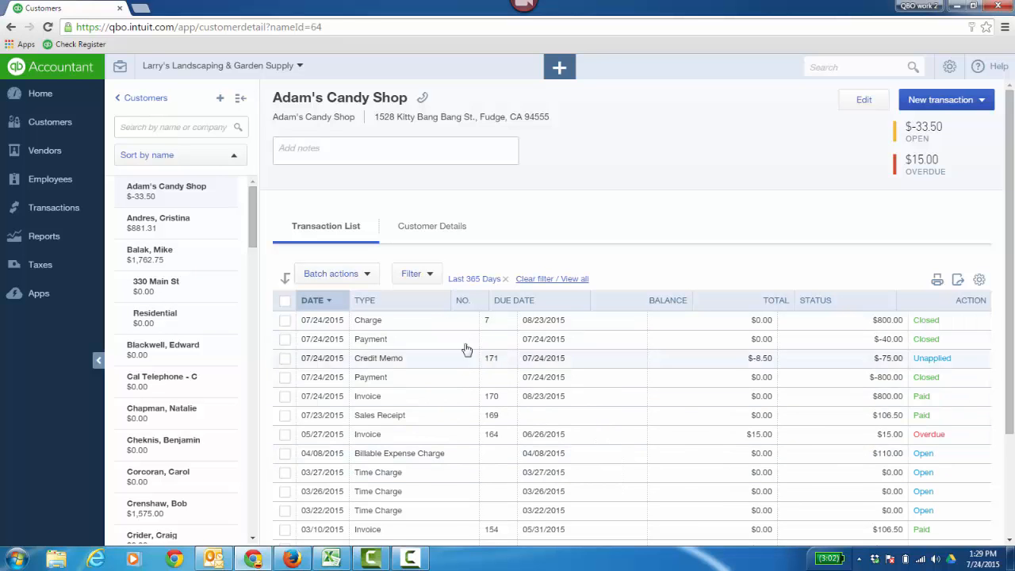
left_click(367, 300)
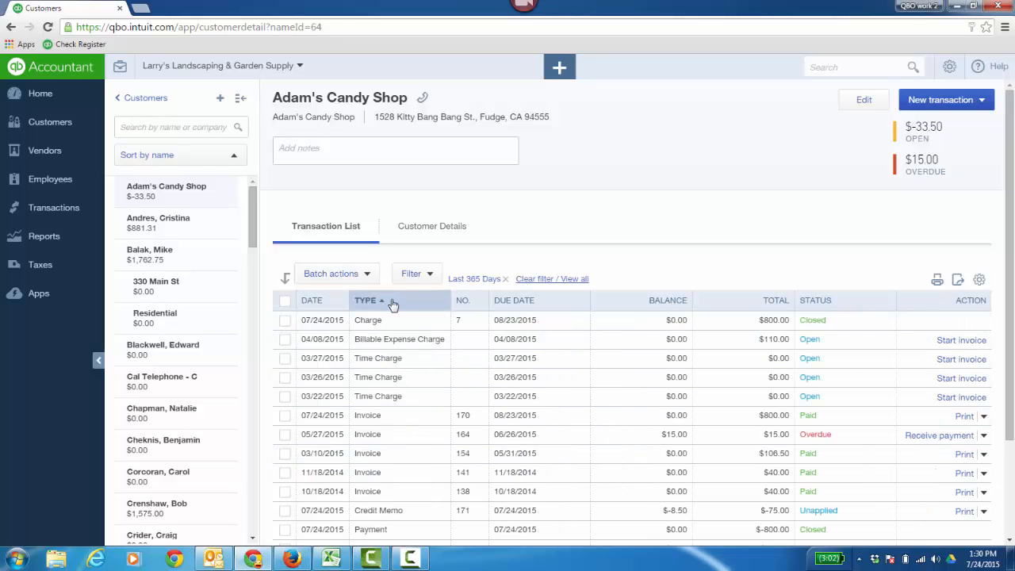
Examine the transaction types that Adam's Candy Shop's transaction list can be filtered by, without applying a filter.
left_click(429, 275)
left_click(515, 328)
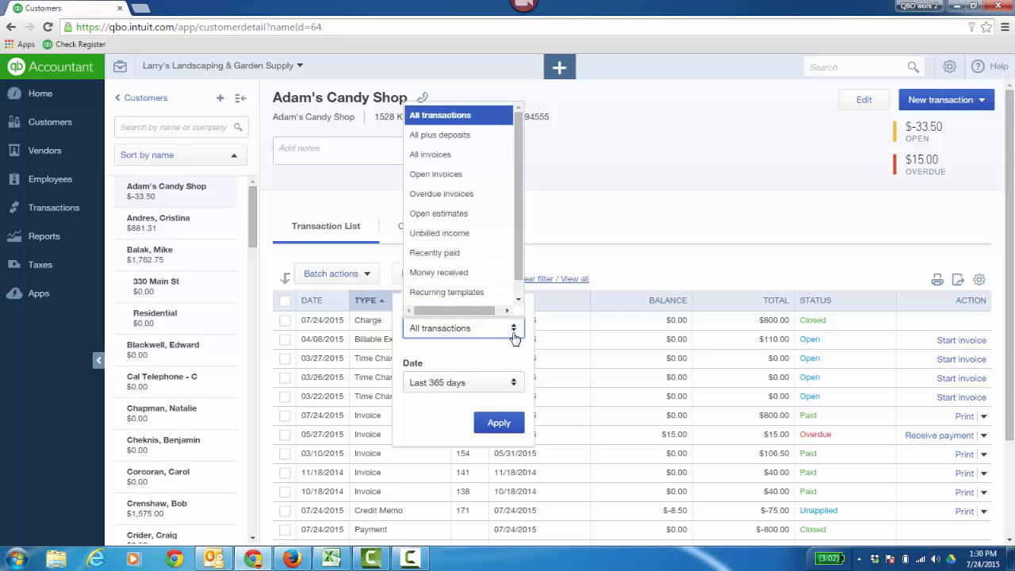
scroll(518, 308, "down", 1)
scroll(517, 308, "up", 1)
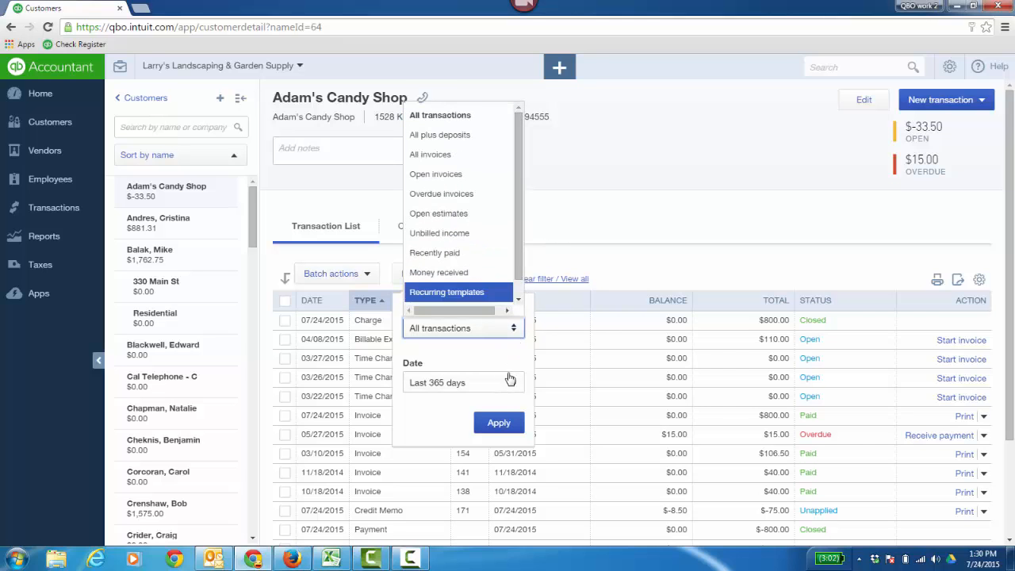
left_click(599, 225)
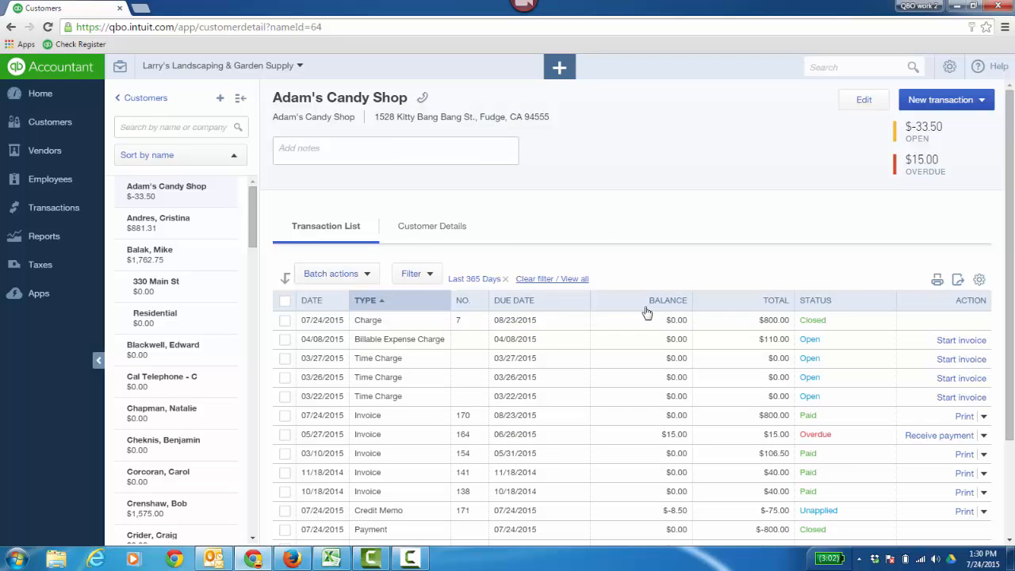
Review the optional columns and row settings available for the customer's transaction list.
left_click(980, 282)
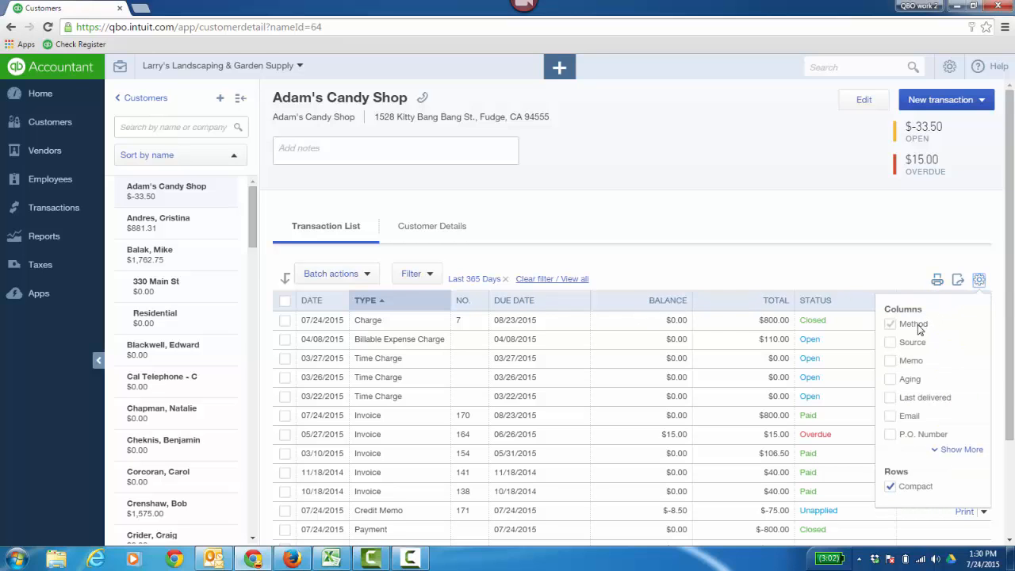
left_click(914, 364)
left_click(896, 217)
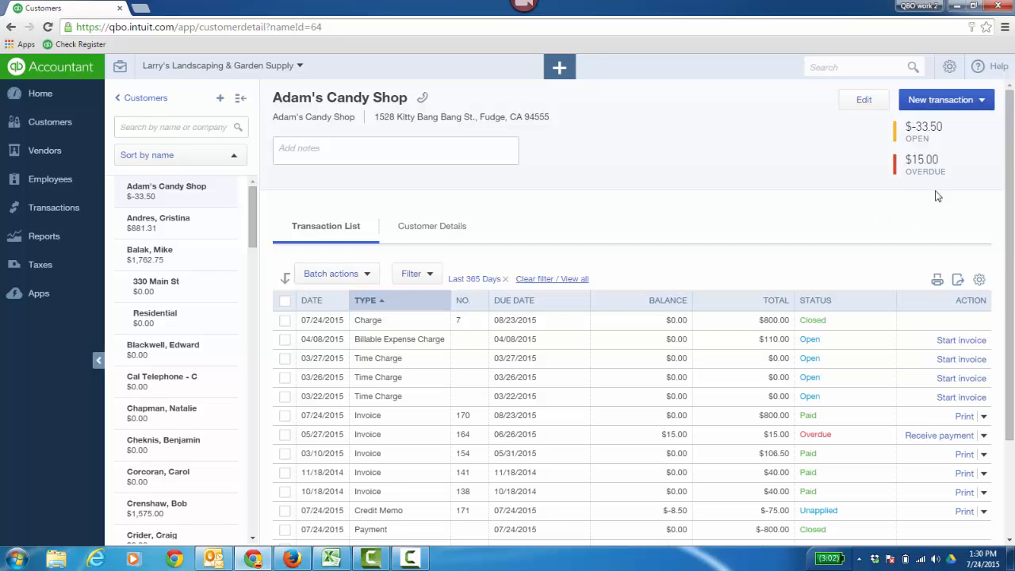
Compare the new transaction types offered for this customer with those in the global Create list.
left_click(975, 105)
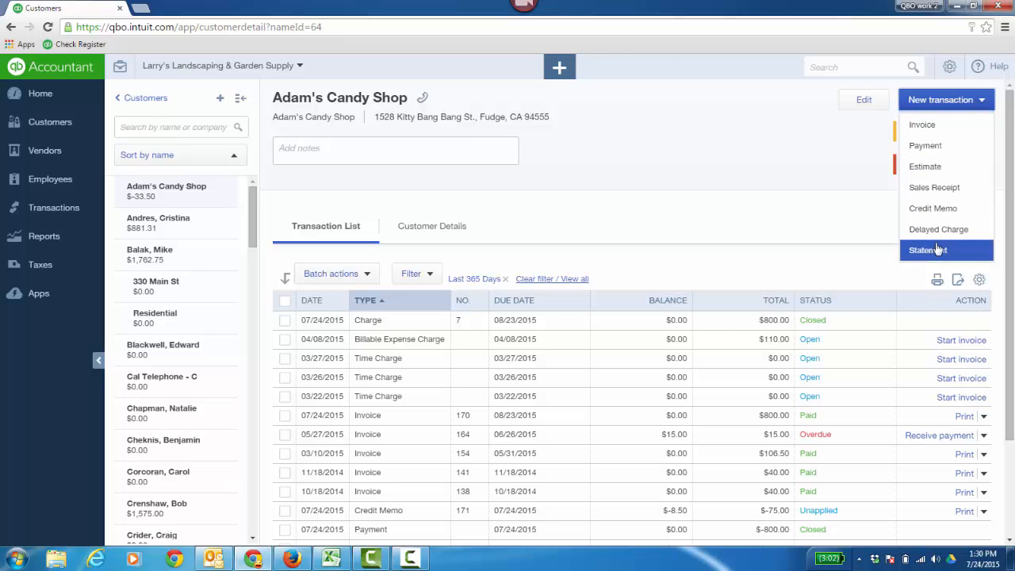
left_click(738, 160)
left_click(559, 67)
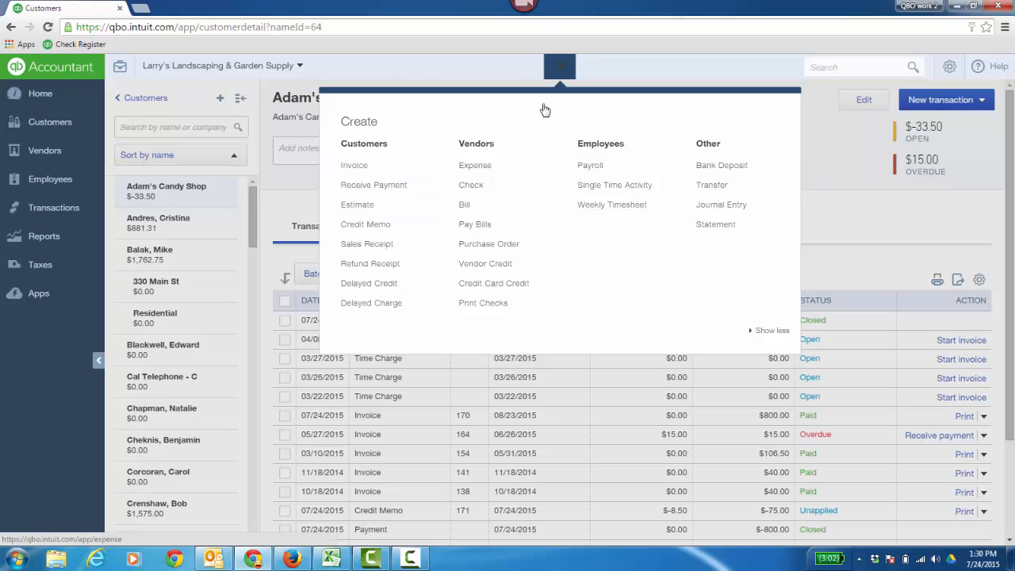
left_click(559, 68)
Open Adam's Candy Shop's customer details for editing and review the notes and tax information.
left_click(447, 229)
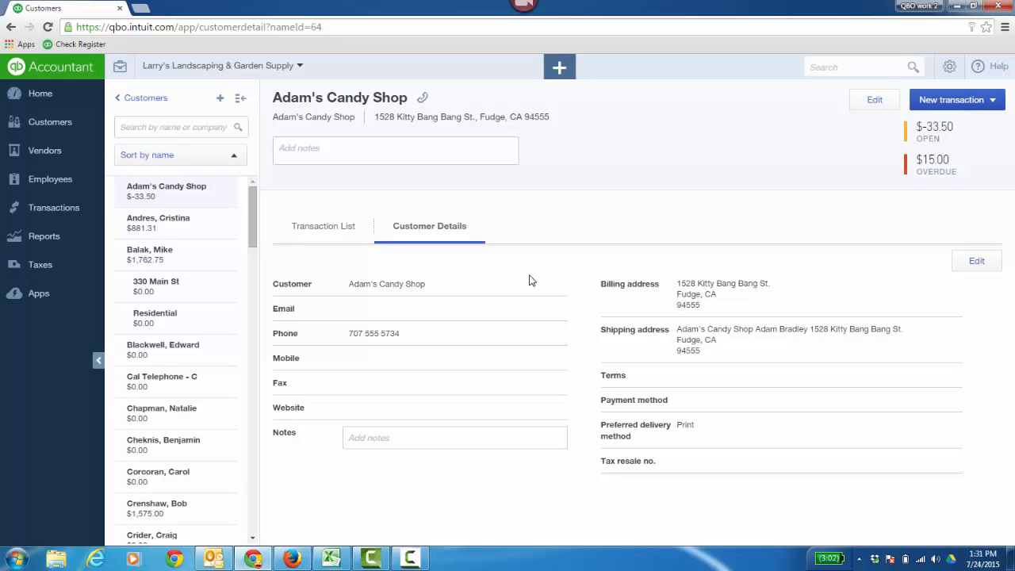
left_click(976, 261)
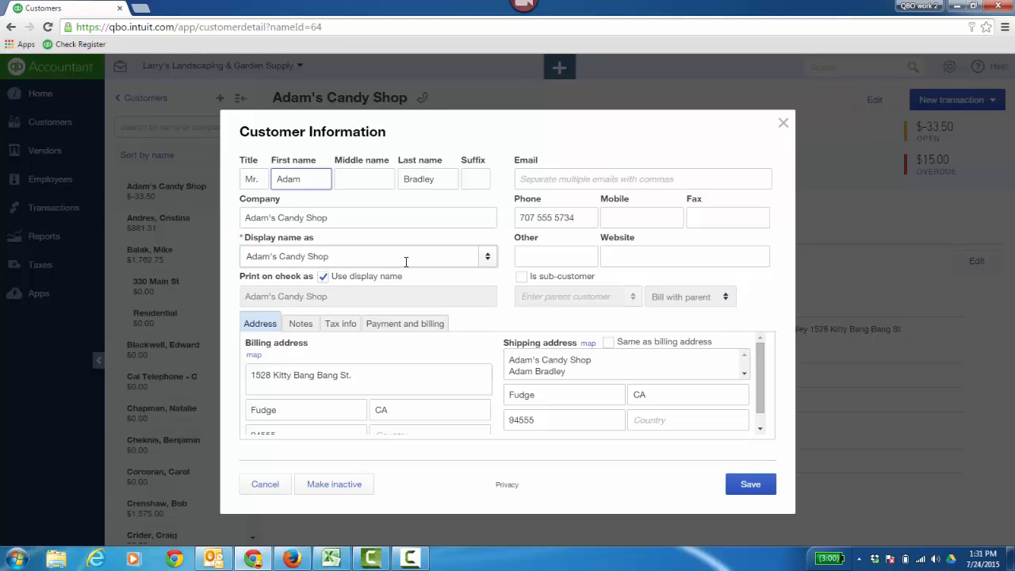
left_click(301, 327)
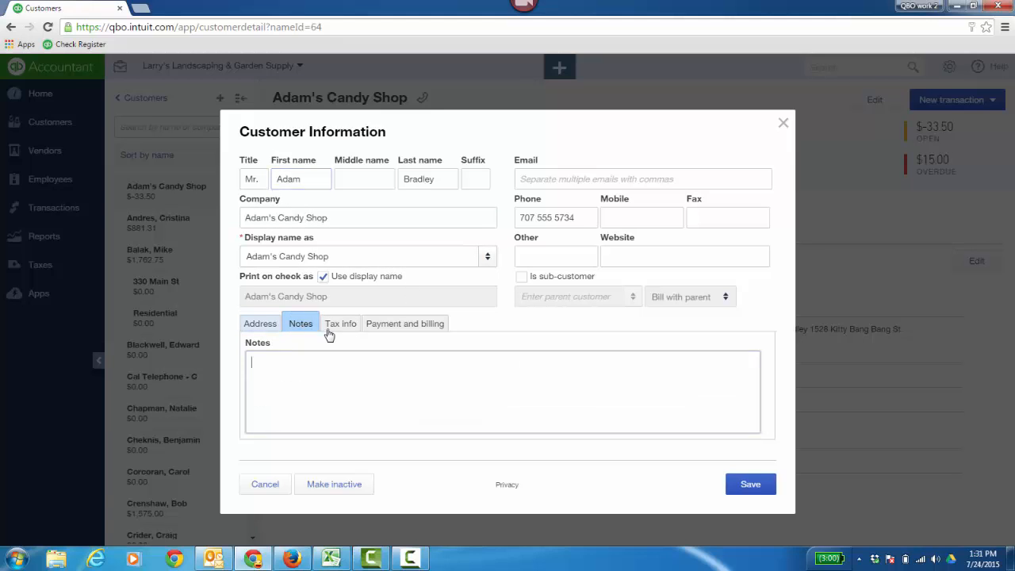
left_click(338, 328)
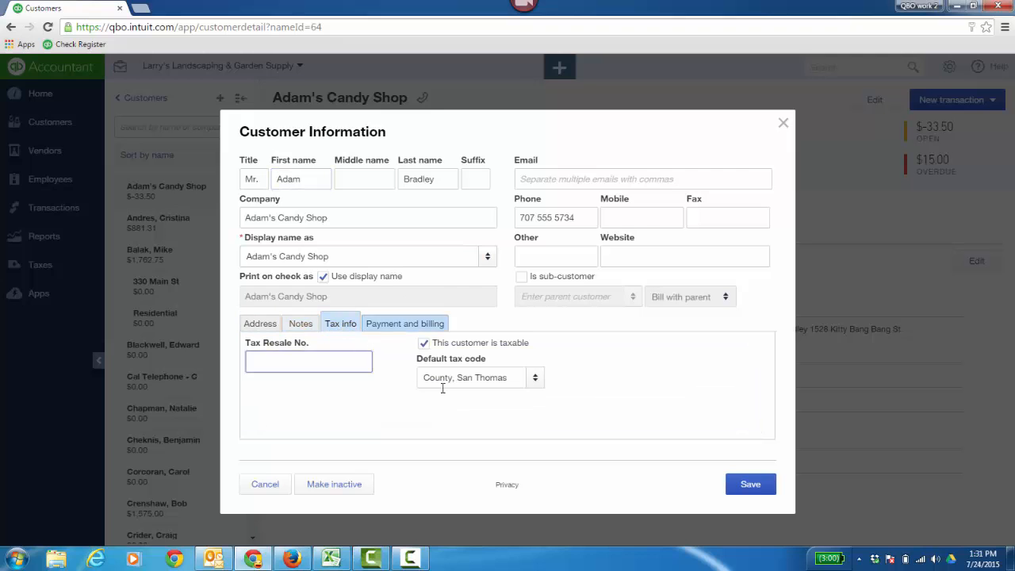
In the customer's payment and billing details, set the preferred payment method to Check and the terms to Net 15.
left_click(401, 328)
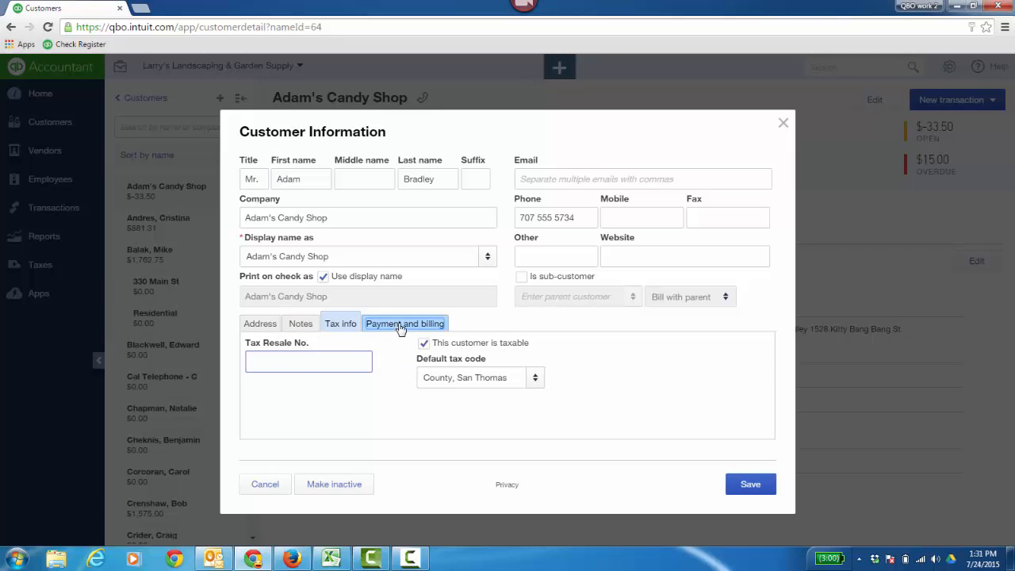
left_click(363, 362)
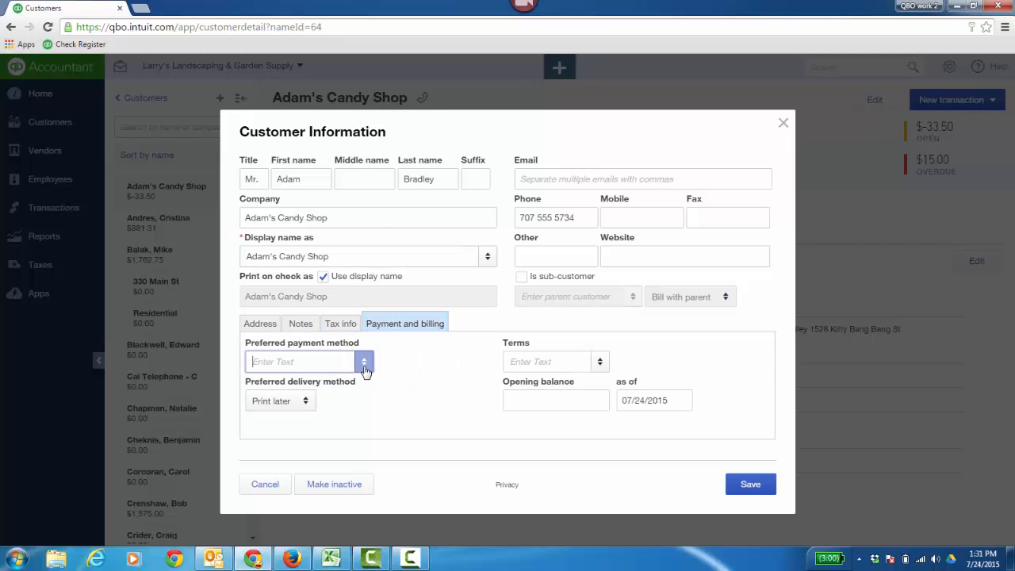
left_click(282, 258)
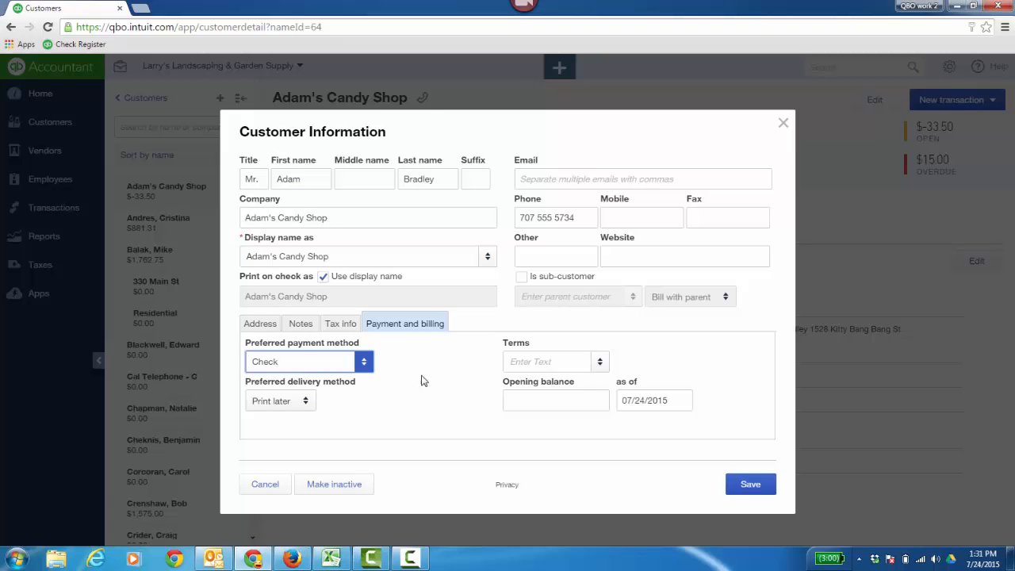
left_click(600, 365)
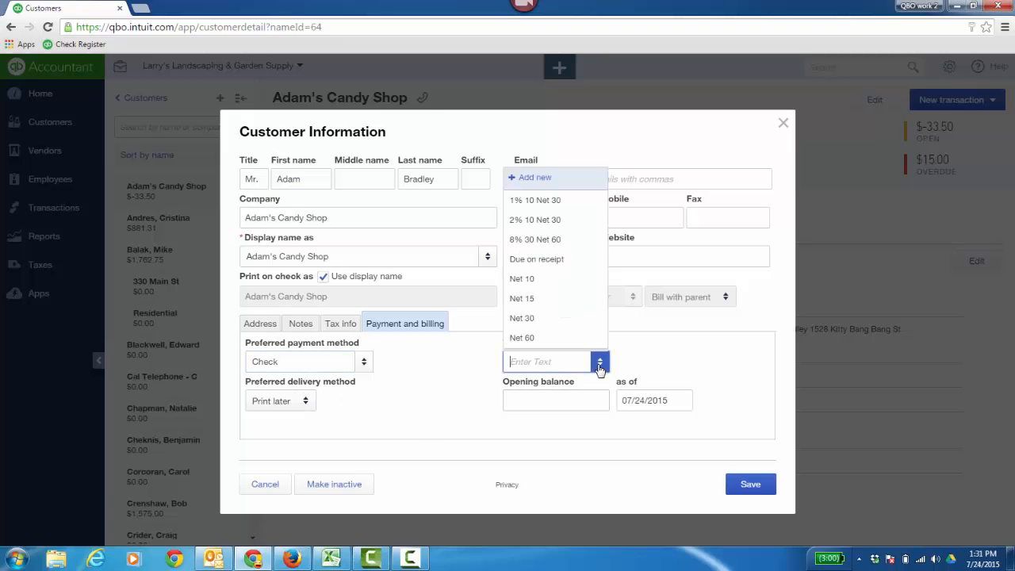
left_click(540, 305)
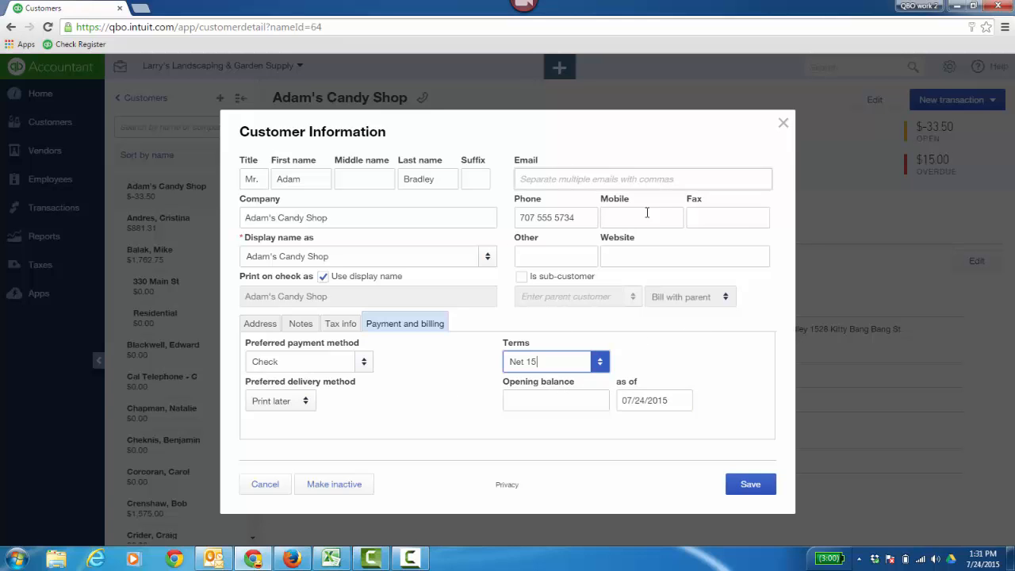
Mark Adam's Candy Shop as a sub-customer and review the parent customer and billing choices without selecting a parent.
left_click(524, 278)
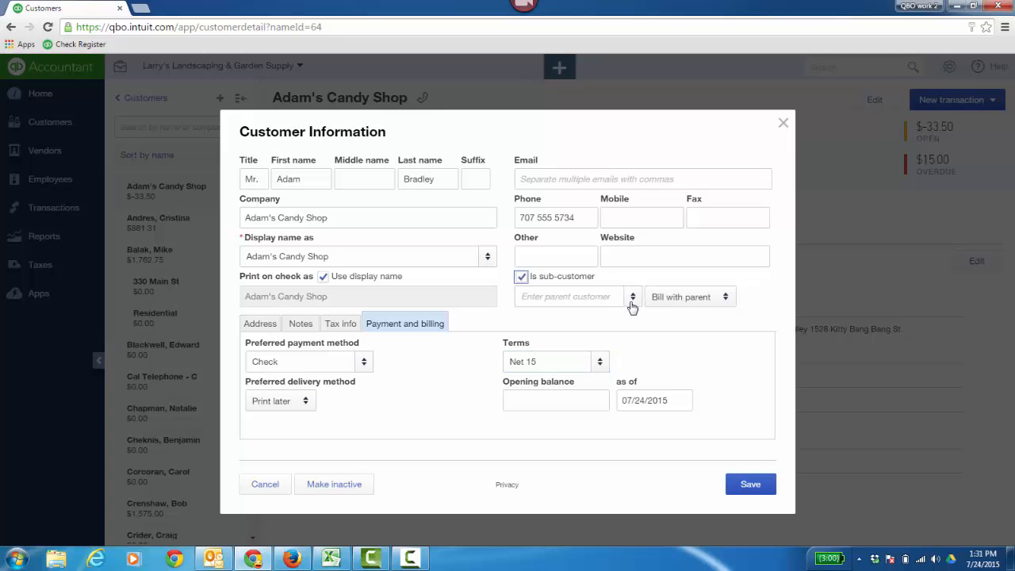
left_click(632, 298)
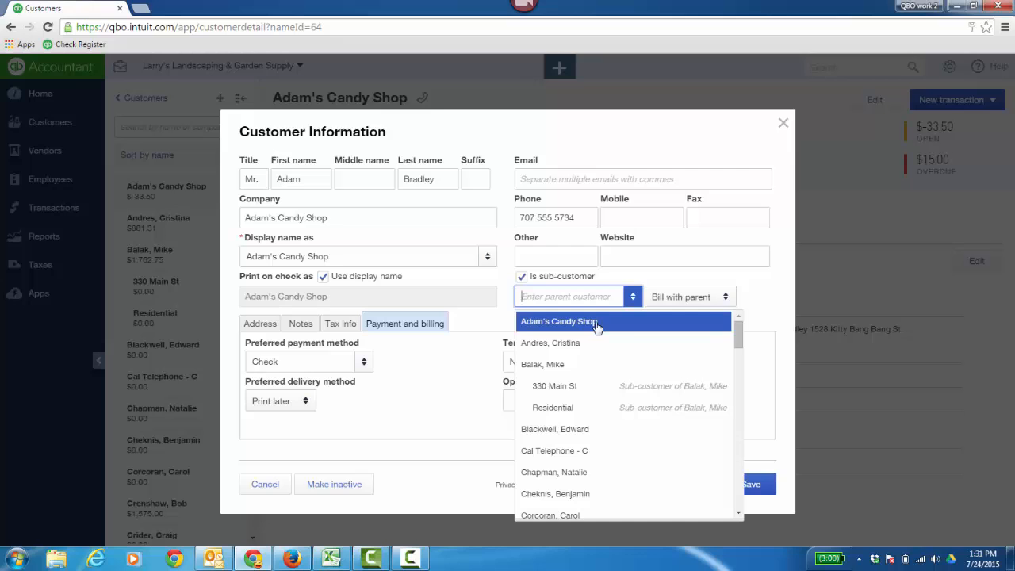
left_click(760, 300)
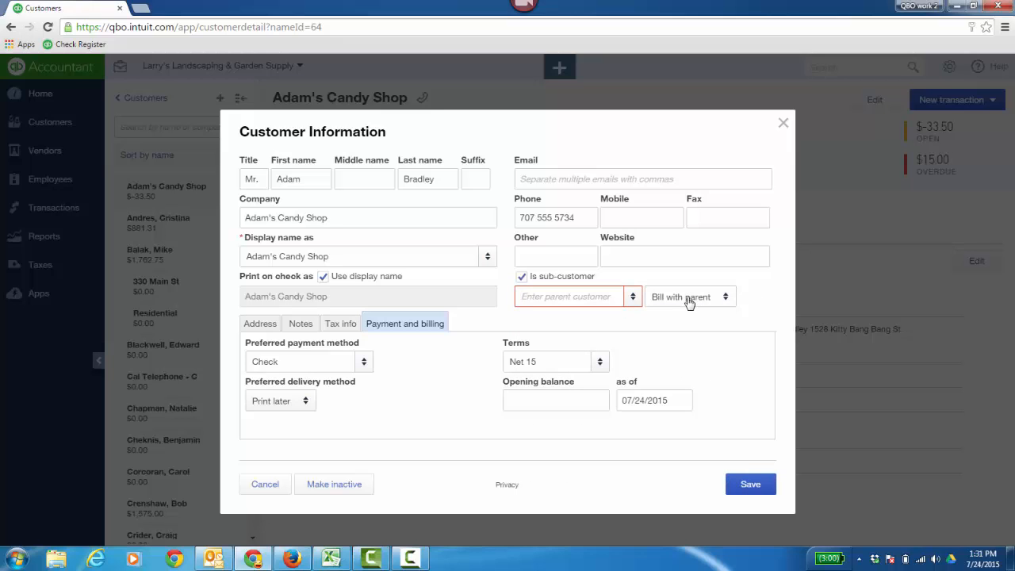
left_click(726, 300)
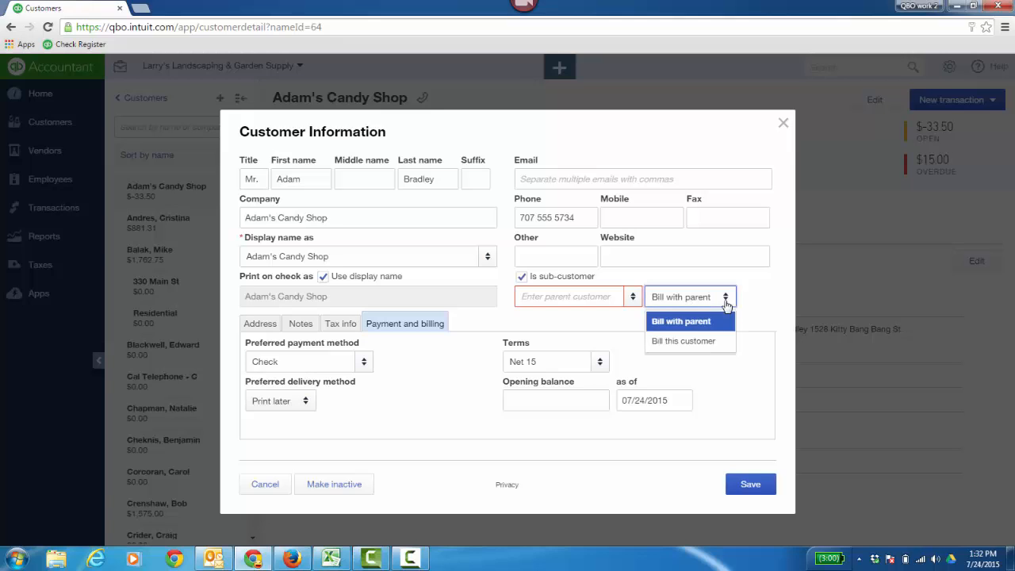
left_click(760, 303)
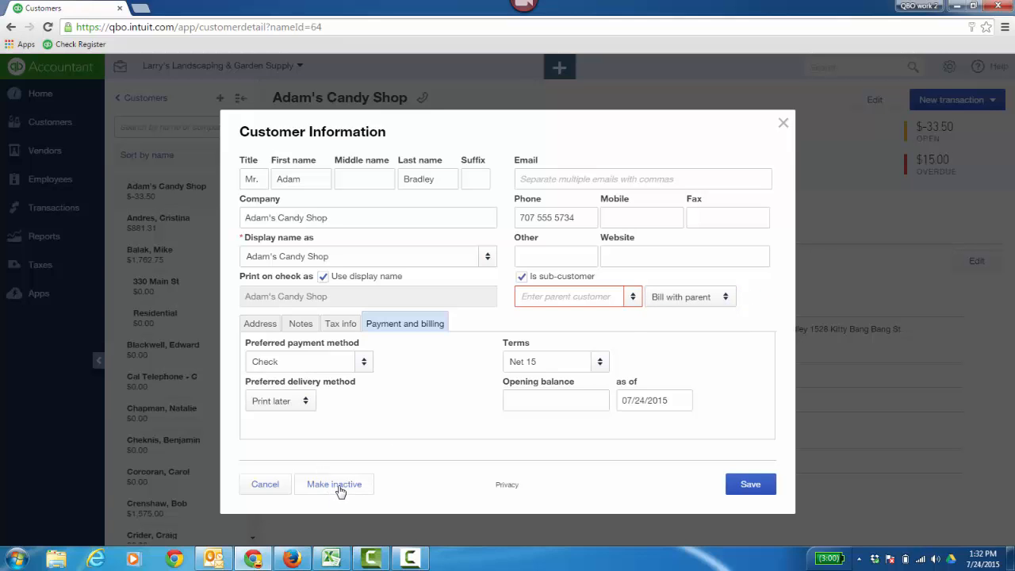
Discard the edits to the customer information and return to the full Customers list.
left_click(274, 486)
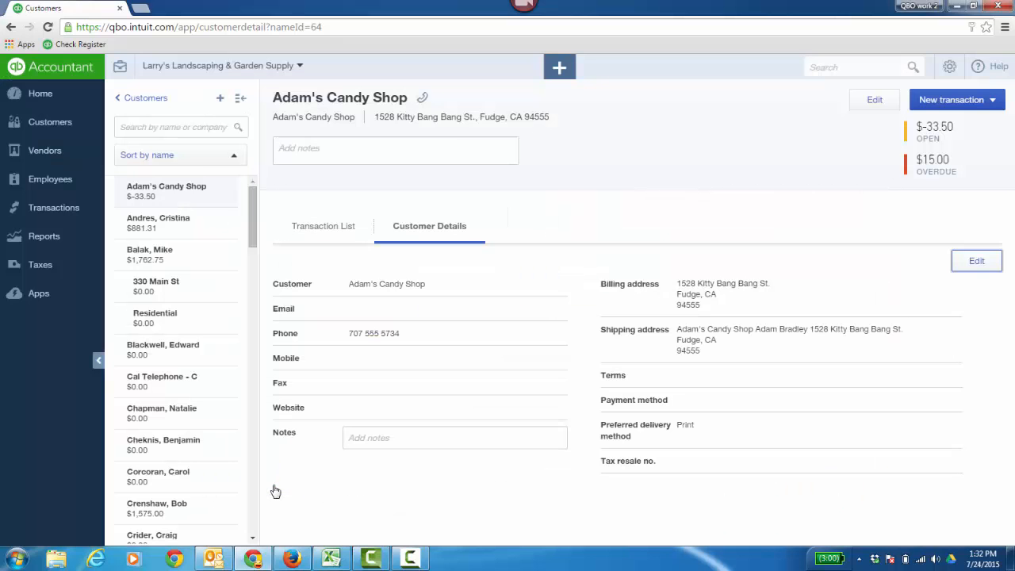
left_click(162, 101)
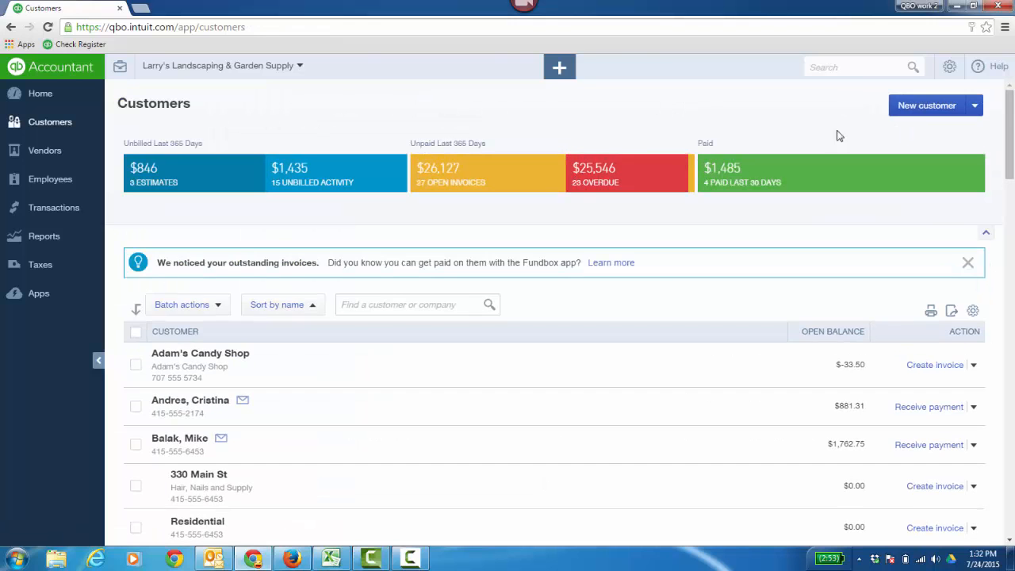
View the customer import page, leave it without uploading a file, and check the company's data import tools.
left_click(975, 105)
left_click(950, 132)
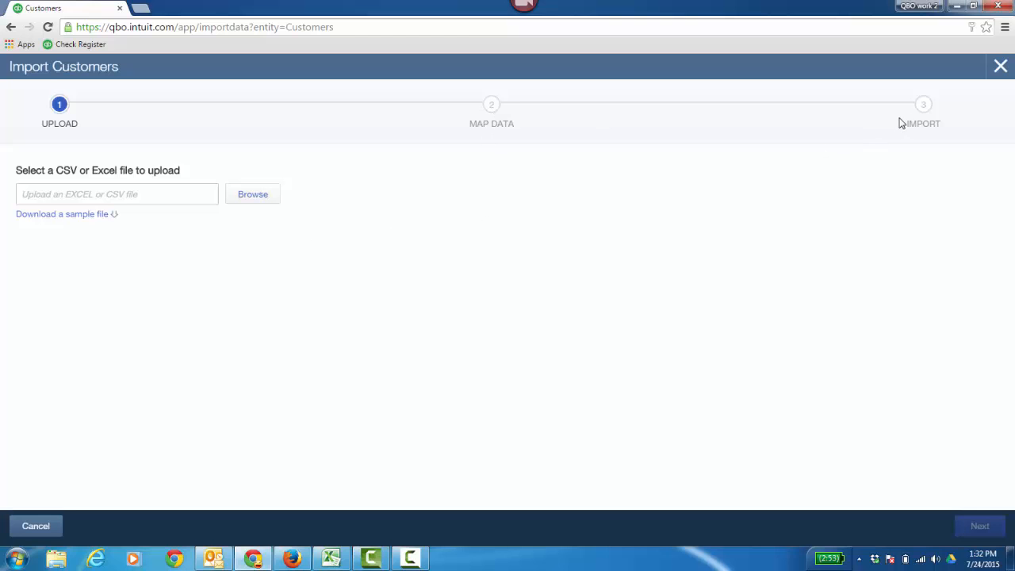
left_click(36, 527)
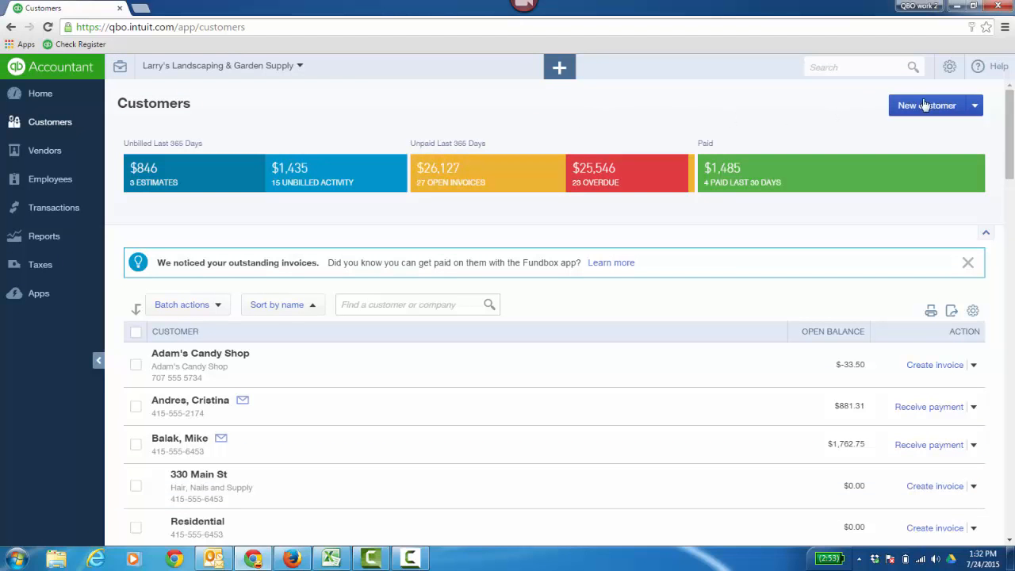
left_click(948, 70)
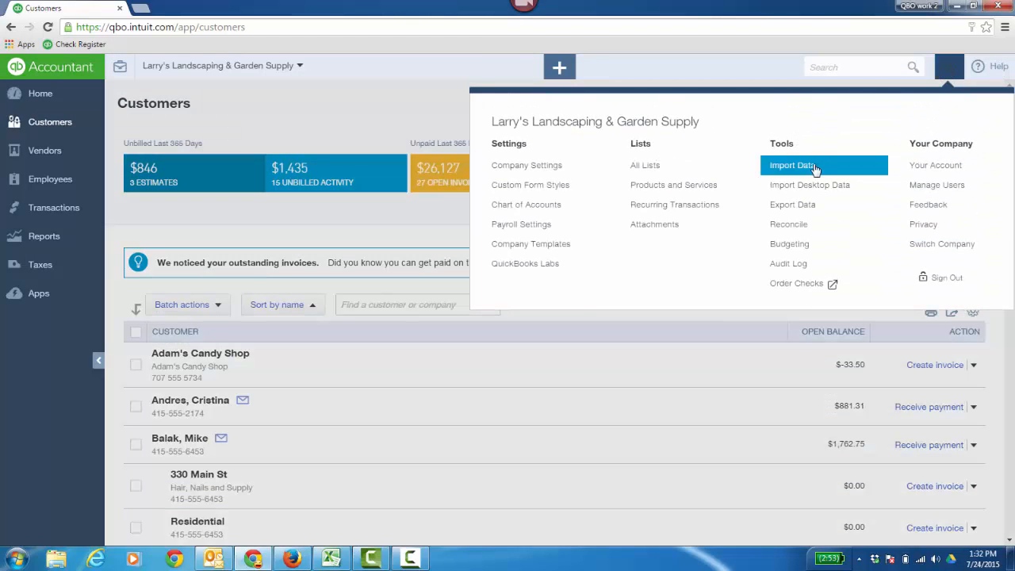
left_click(388, 101)
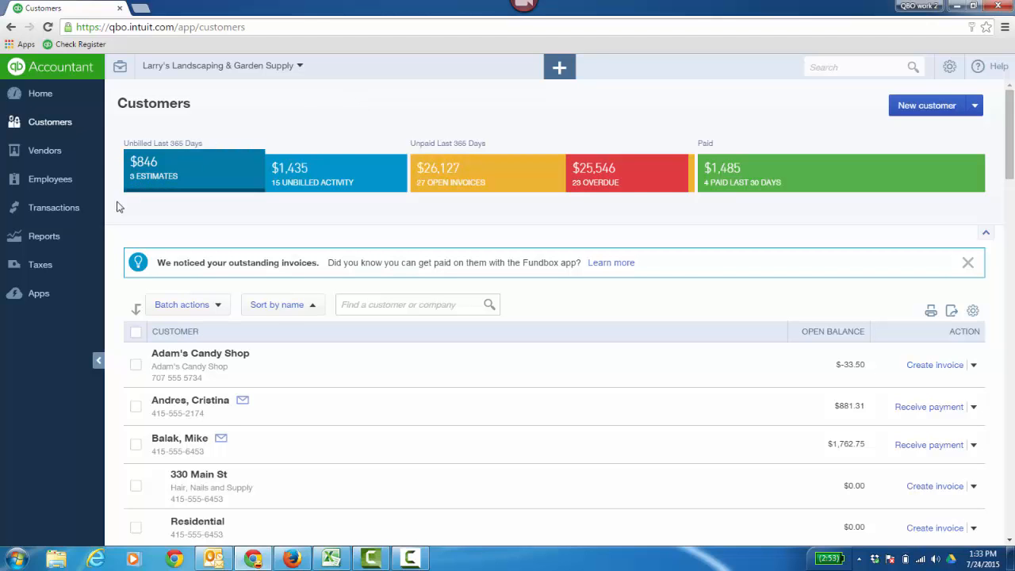
Open the list of sales transactions for all customers.
left_click(90, 212)
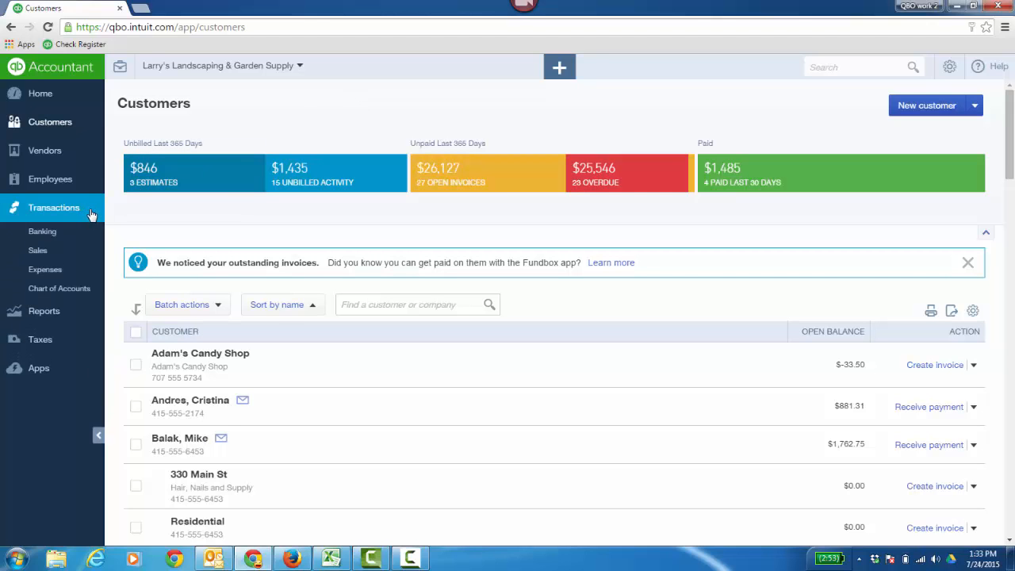
left_click(39, 250)
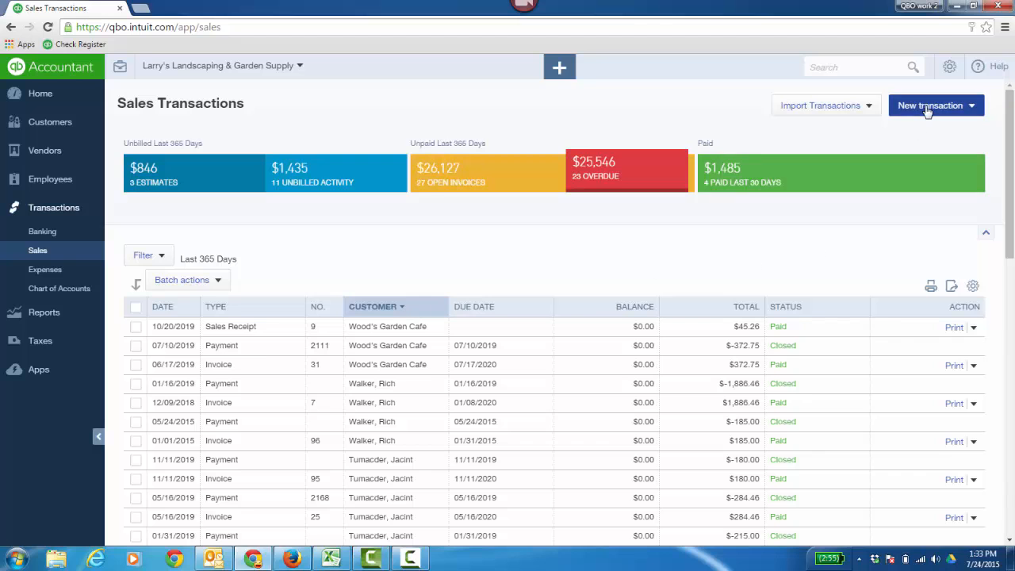
Go to the company's reports and review the Manage Accounts Receivable reports available.
left_click(64, 313)
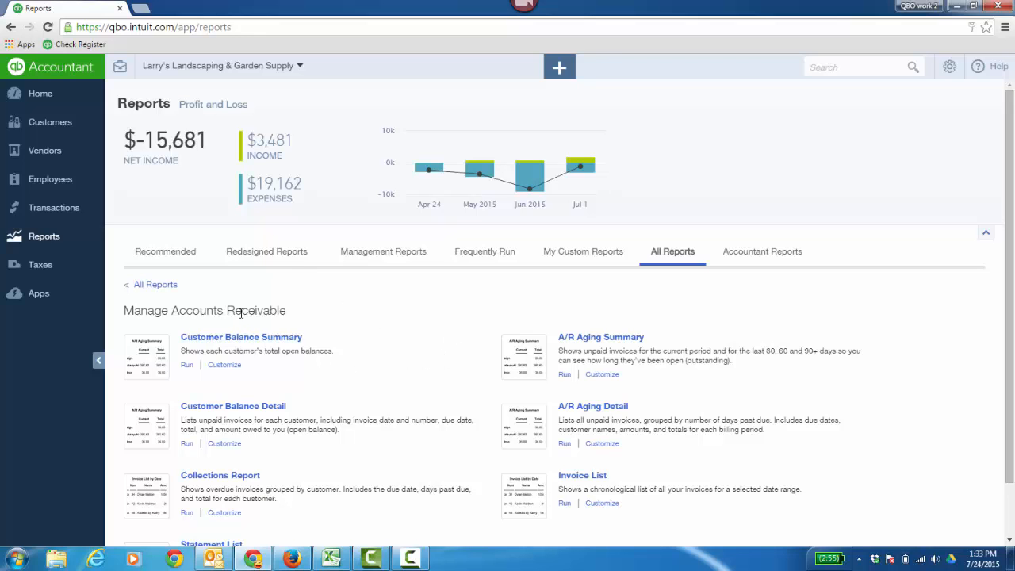
scroll(456, 321, "down", 1)
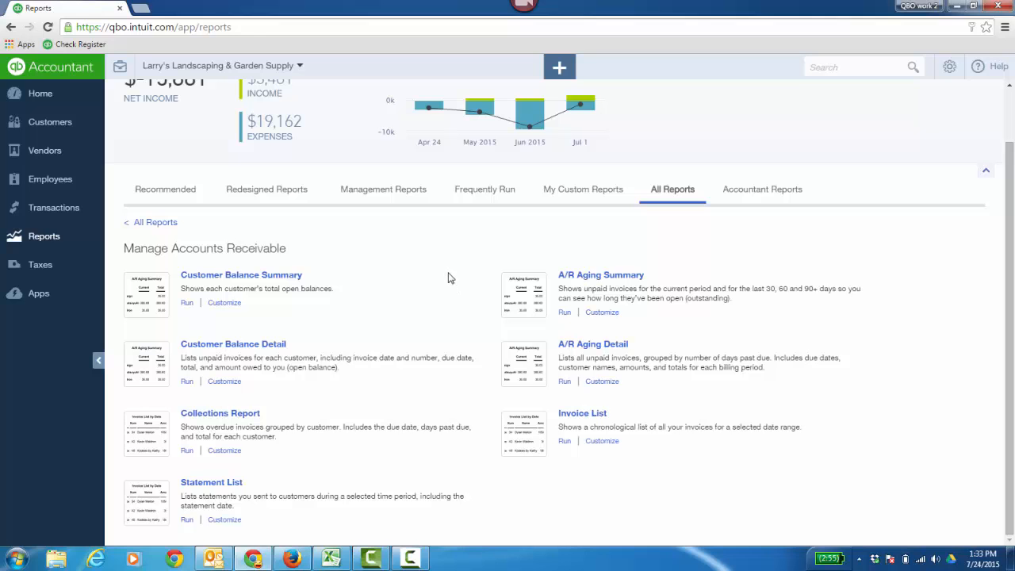
scroll(433, 293, "up", 1)
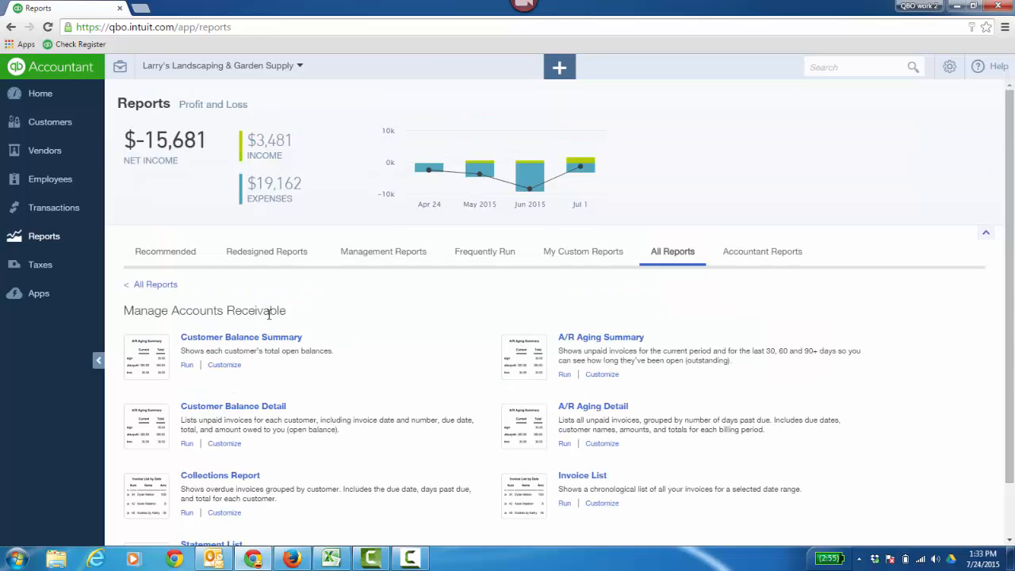
Return to the full set of report categories and run the Sales by Customer Detail report from Review Sales.
left_click(172, 292)
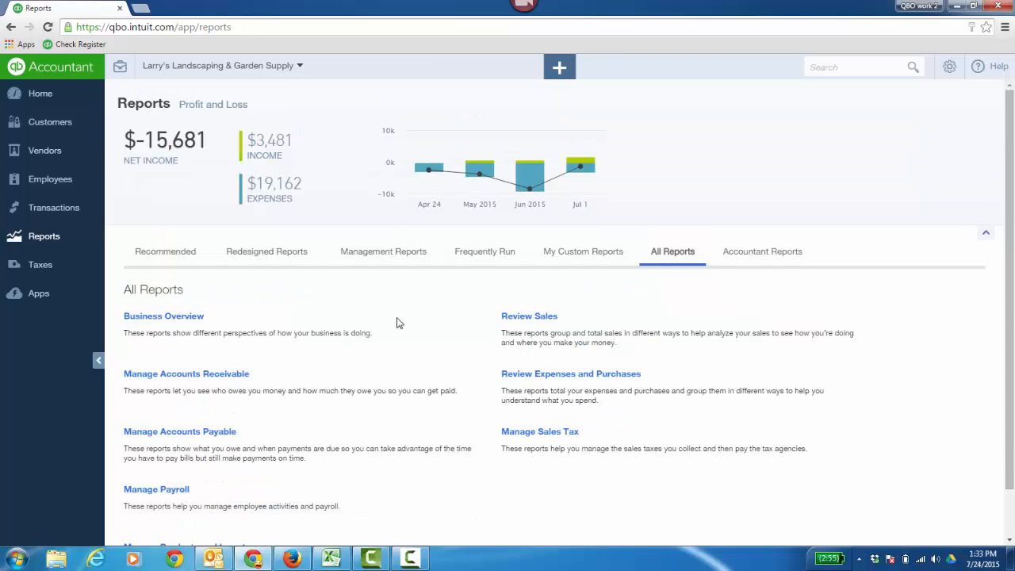
left_click(527, 317)
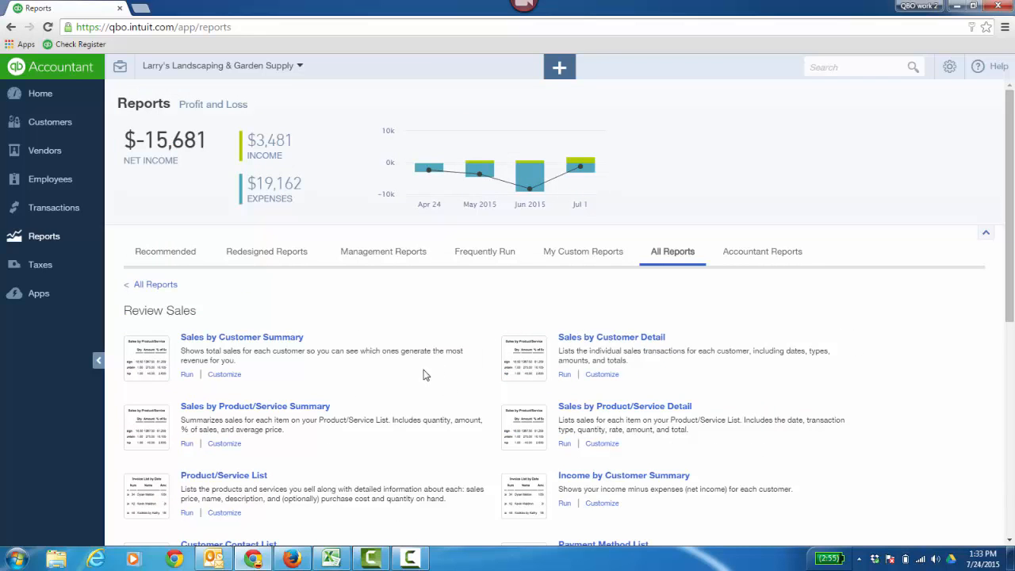
left_click(615, 340)
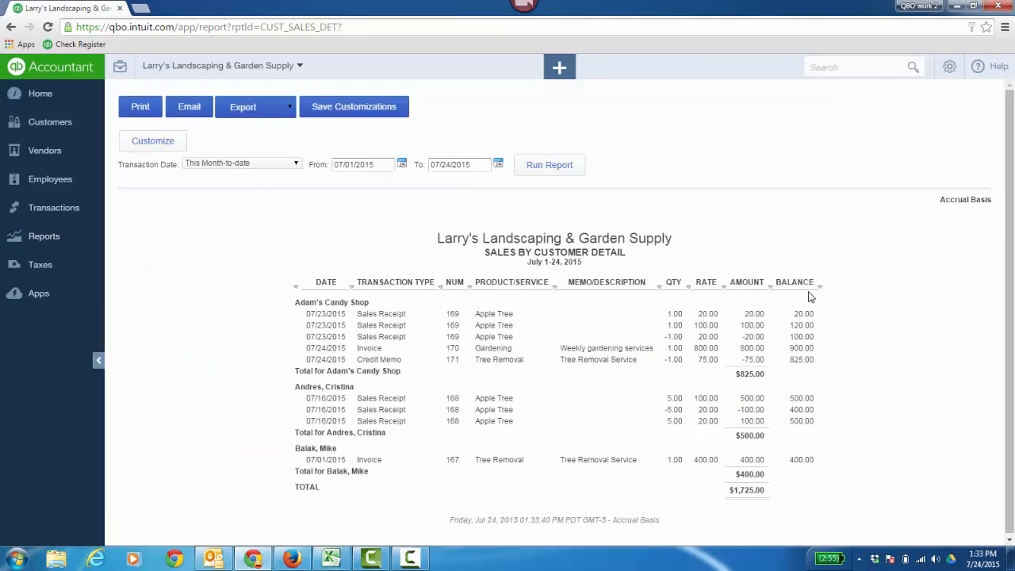